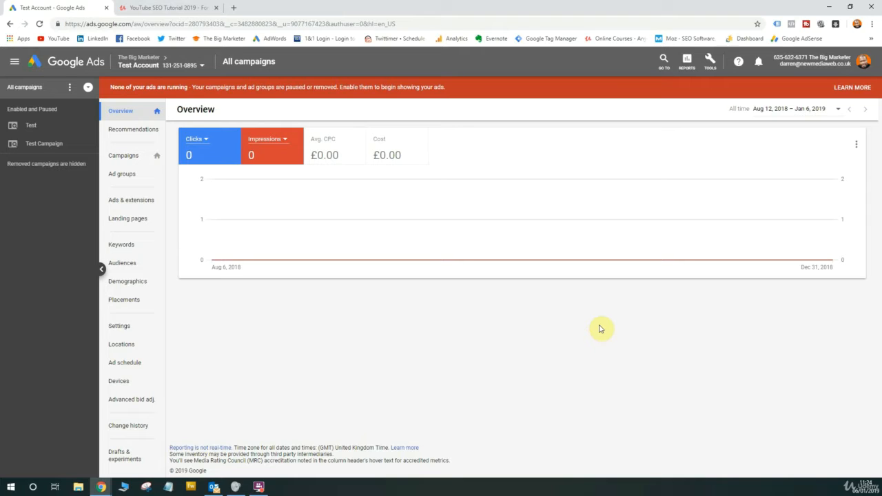
- Open the Keyword Planner, start finding new keywords, and add "seo" as the first search term
left_click(710, 62)
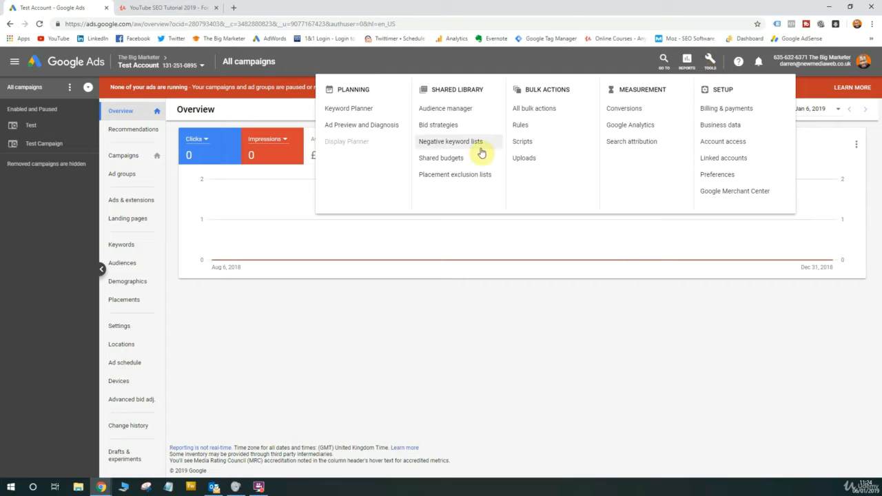
left_click(373, 112)
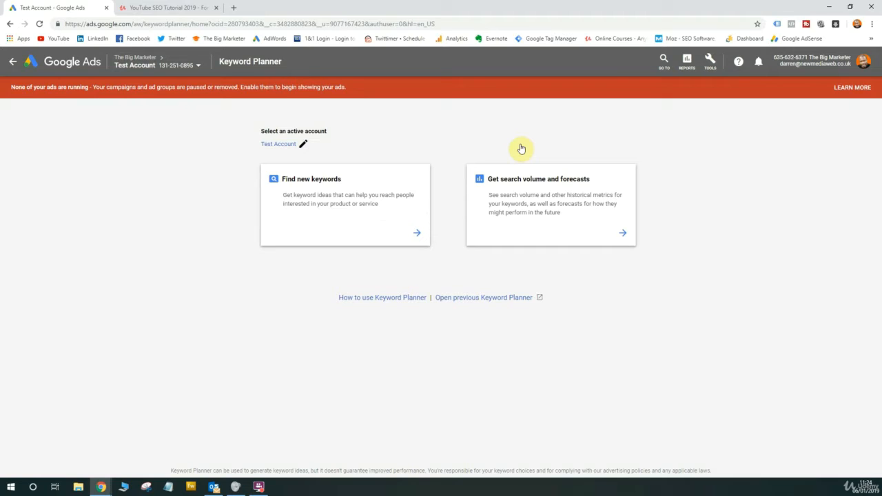
left_click(383, 208)
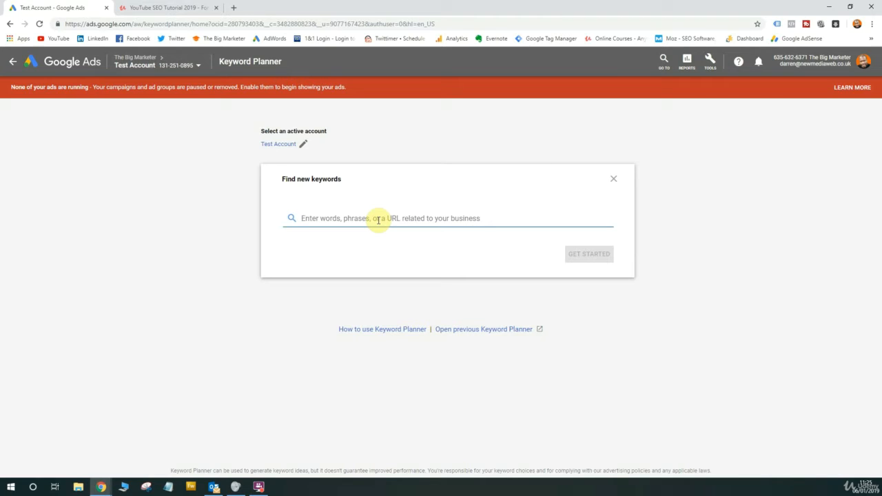
type("seo,")
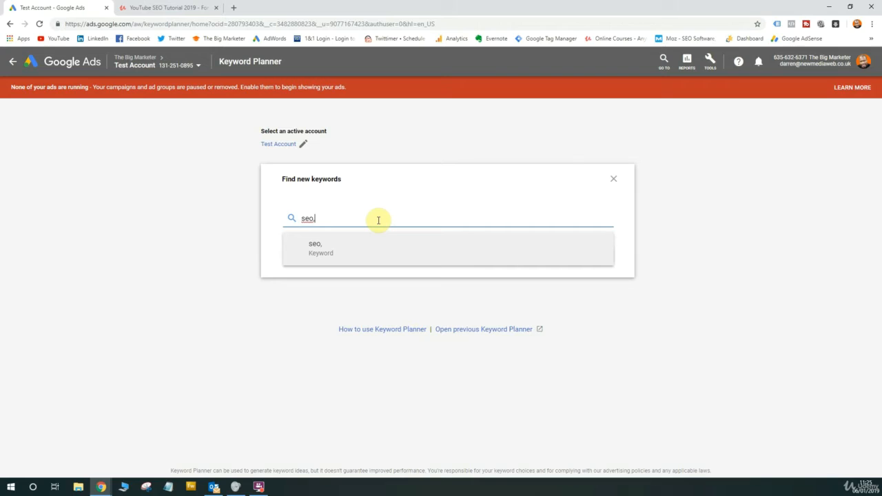
key("Return")
type("seo keywo")
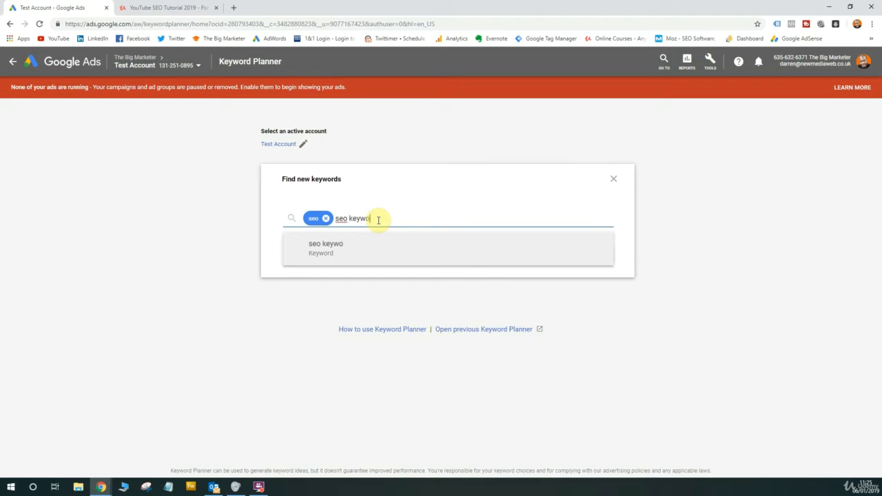
type("rds,")
key("Return")
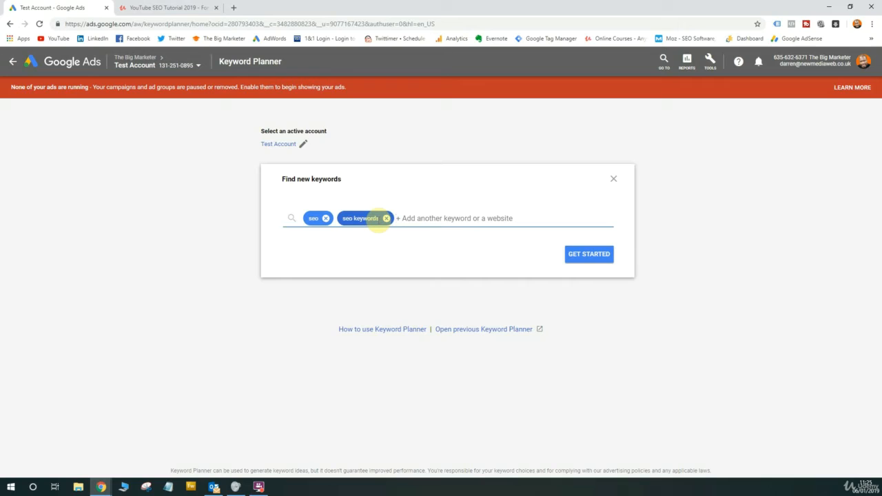
type("organic sa")
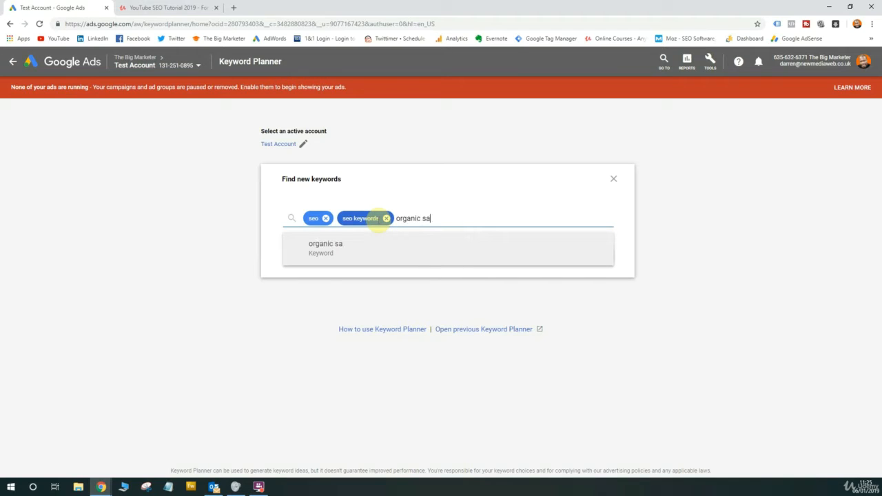
key("BackSpace")
type("earch,")
left_click(424, 252)
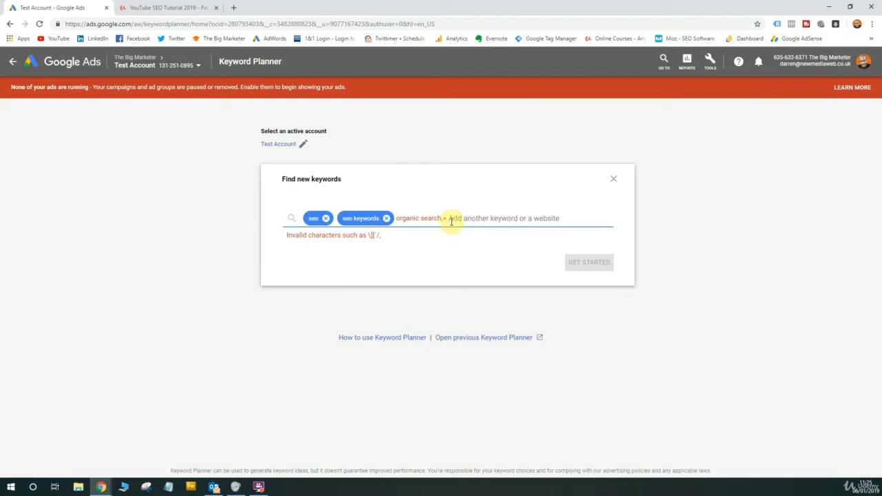
key("BackSpace")
key("BackSpace")
key("BackSpace")
key("BackSpace")
key("BackSpace")
key("BackSpace")
key("BackSpace")
key("BackSpace")
key("BackSpace")
key("BackSpace")
key("BackSpace")
key("BackSpace")
key("BackSpace")
key("BackSpace")
key("BackSpace")
key("BackSpace")
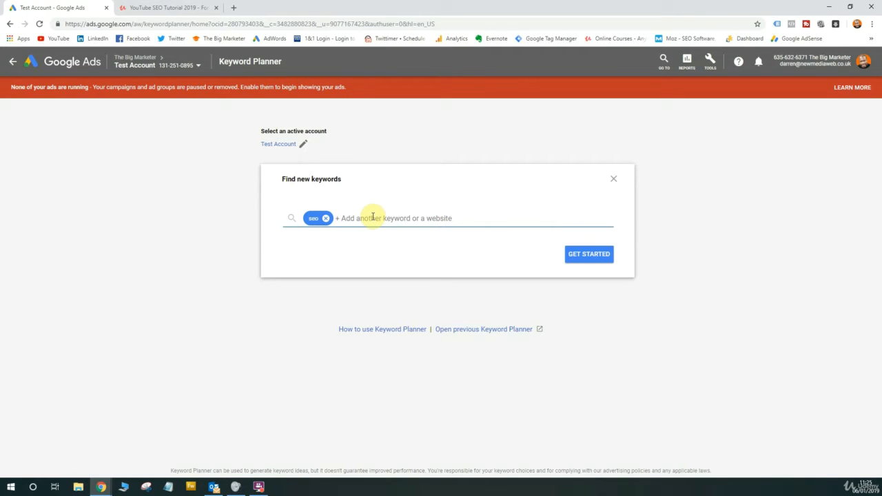
- Add "seo keywords" and "organic search" as search terms and generate the keyword ideas
type("seo keywords,")
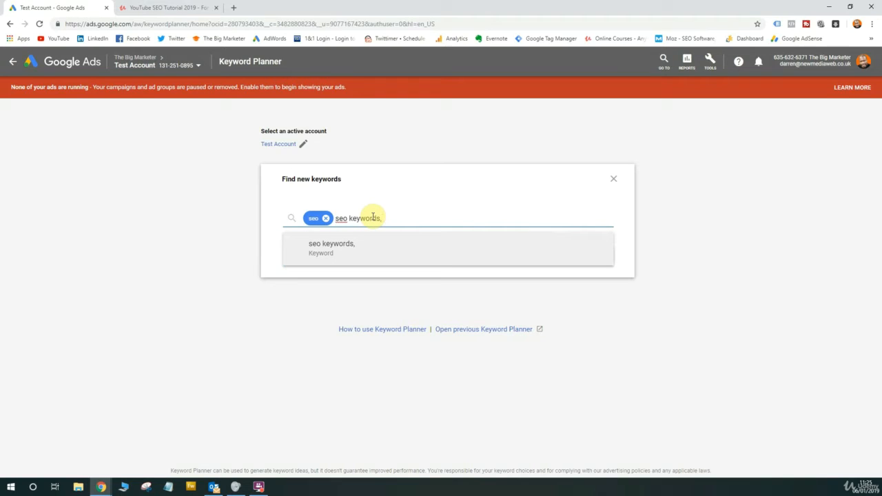
key("BackSpace")
type(",")
key("Return")
type("orgaa")
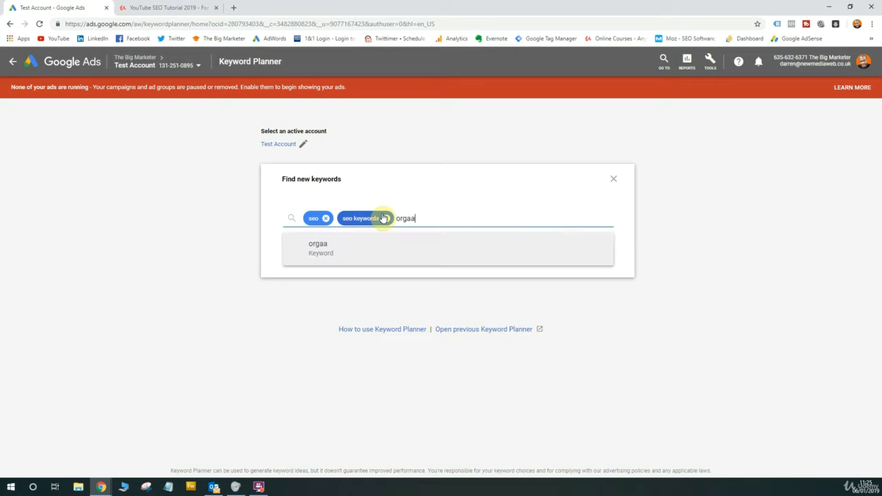
key("BackSpace")
type("nic search,")
key("Return")
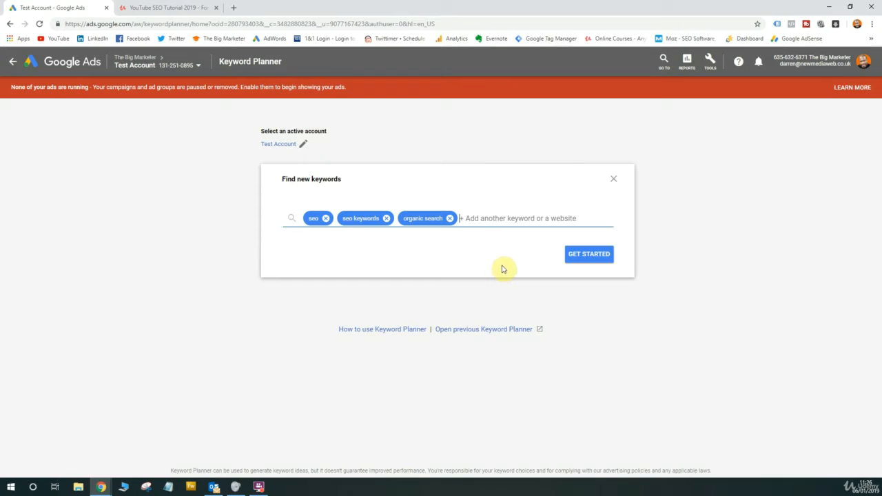
left_click(609, 255)
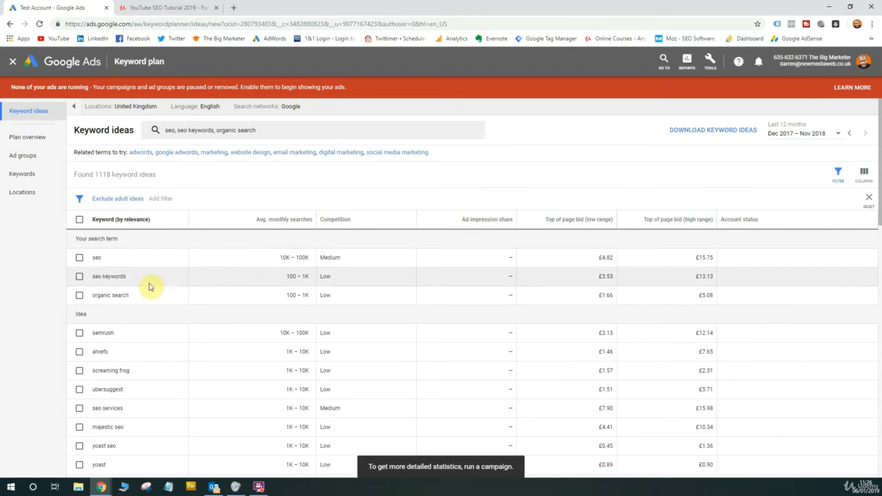
- Download the keyword ideas and open the resulting Keyword Stats CSV file in a maximized Excel window
scroll(145, 344, "down", 2)
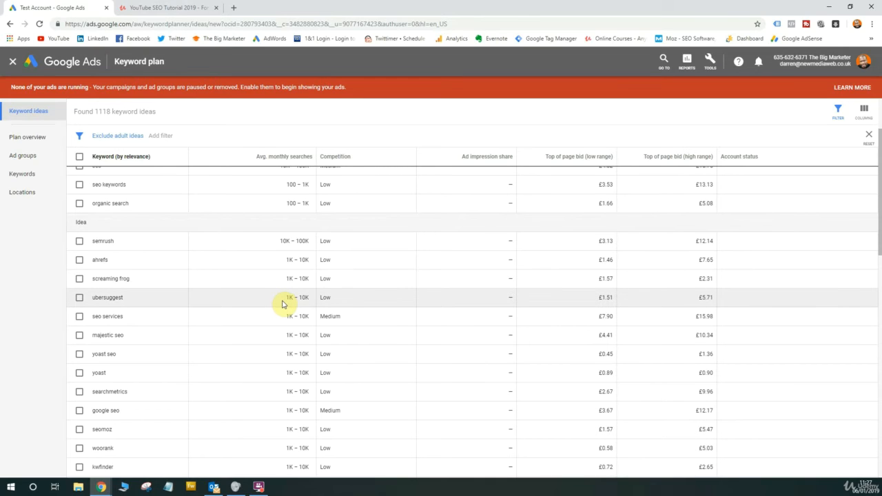
scroll(283, 303, "down", 10)
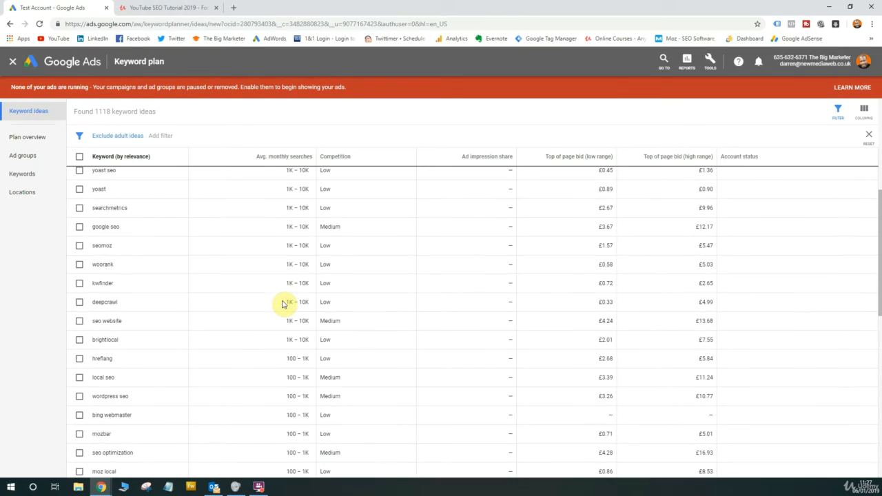
scroll(283, 304, "down", 3)
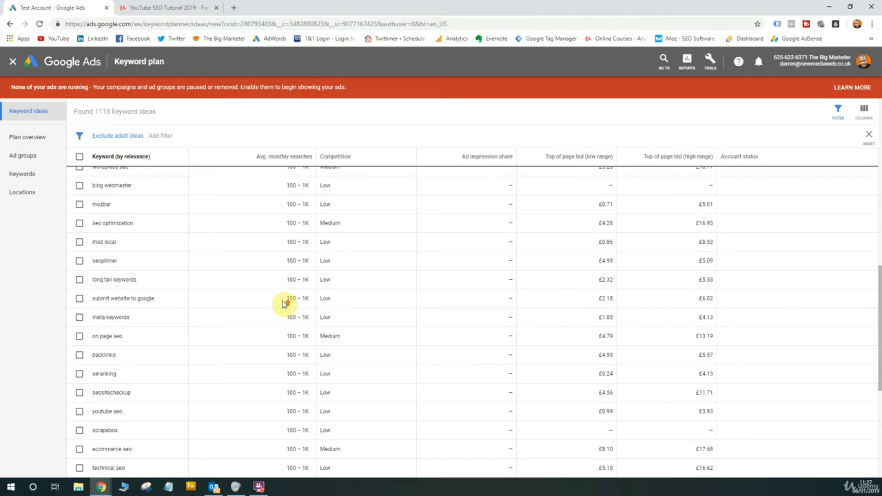
scroll(282, 303, "up", 15)
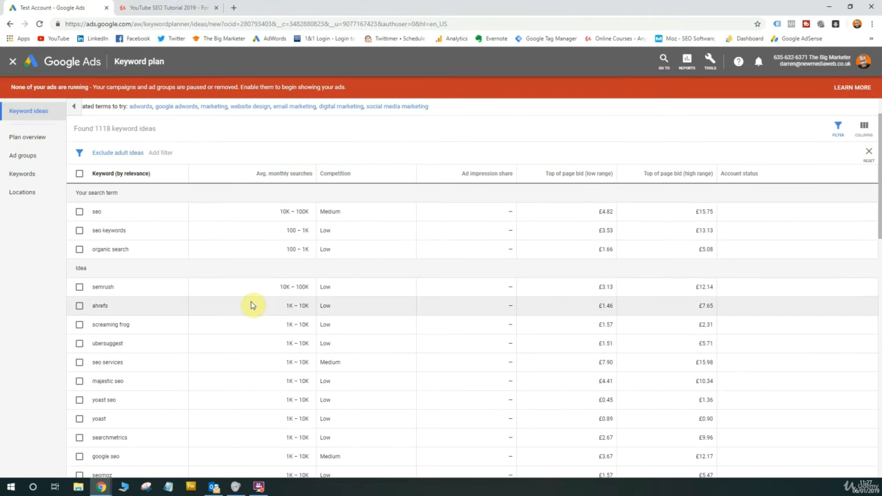
scroll(252, 301, "up", 1)
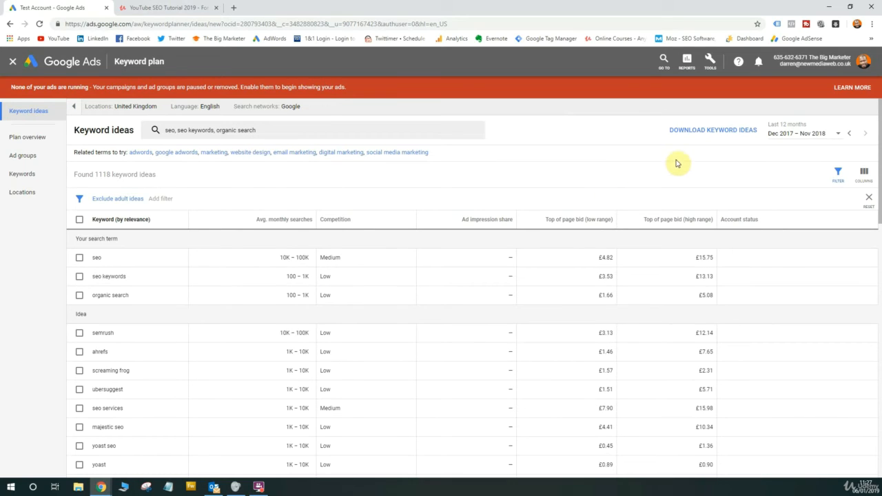
left_click(724, 131)
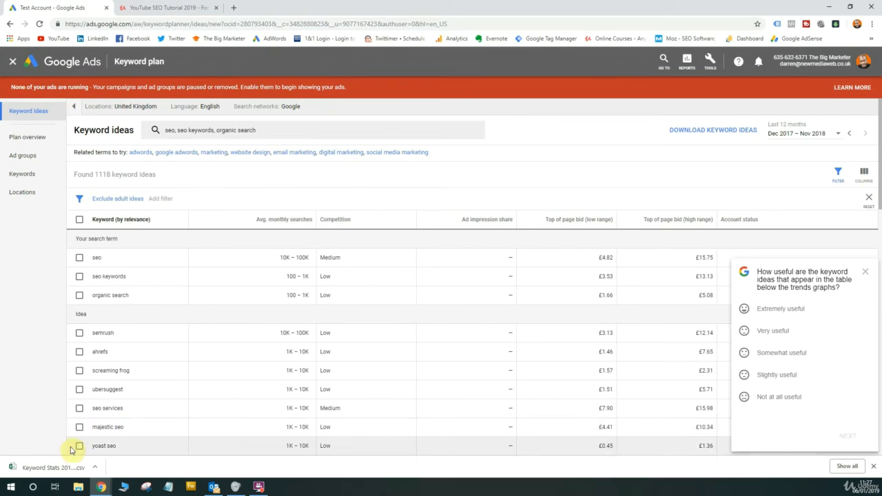
left_click(68, 472)
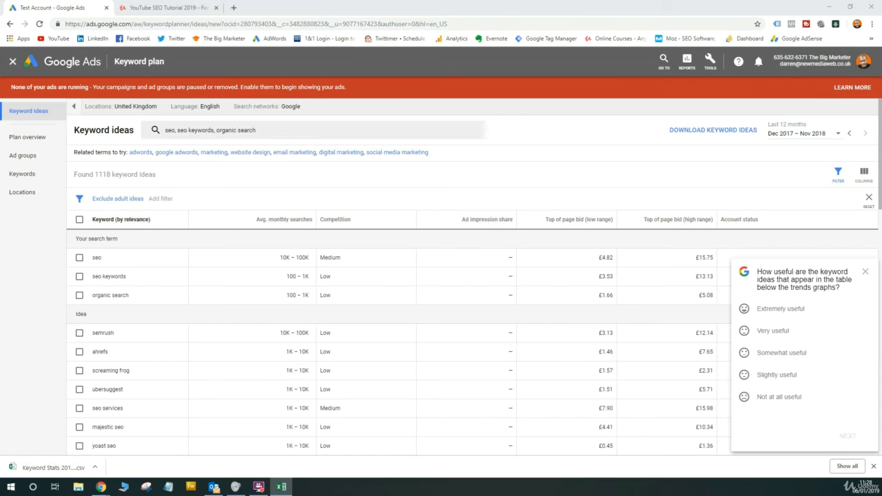
left_click_drag(881, 176, 553, 0)
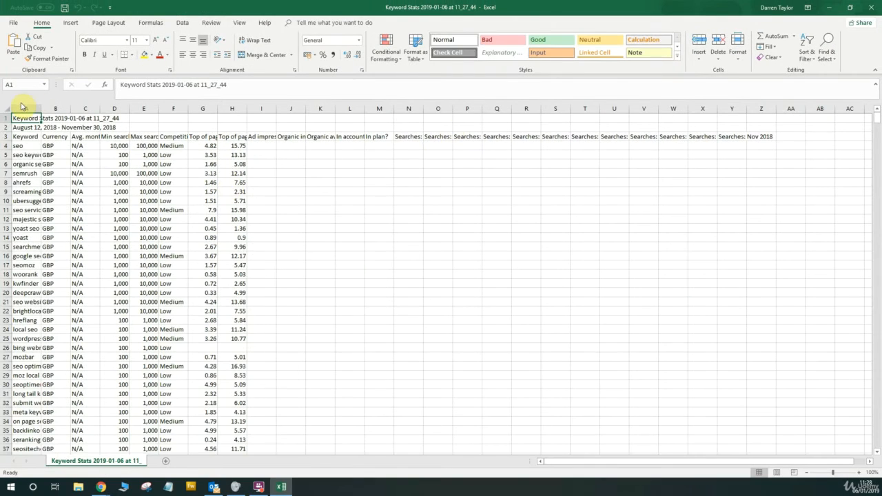
- Auto-fit the widths of columns A through H to their contents
left_click_drag(20, 108, 236, 108)
double_click(246, 108)
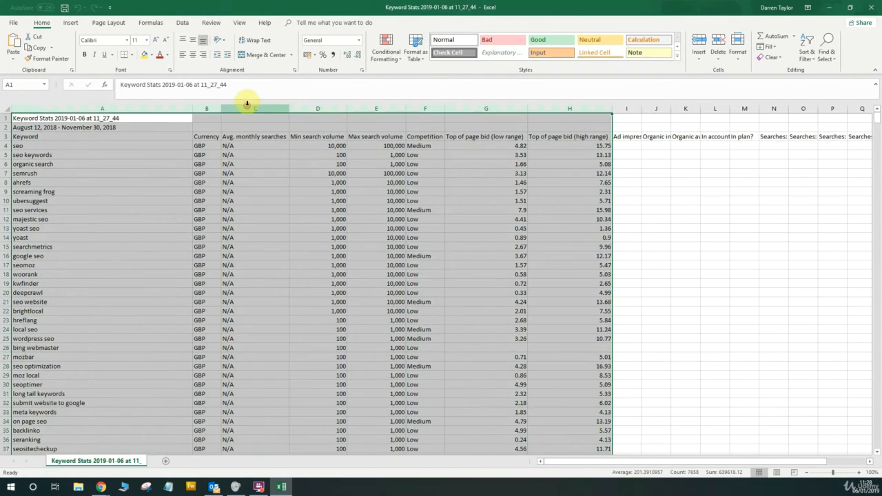
left_click(480, 213)
- Delete the report title and date range rows above the column headings
left_click(9, 118)
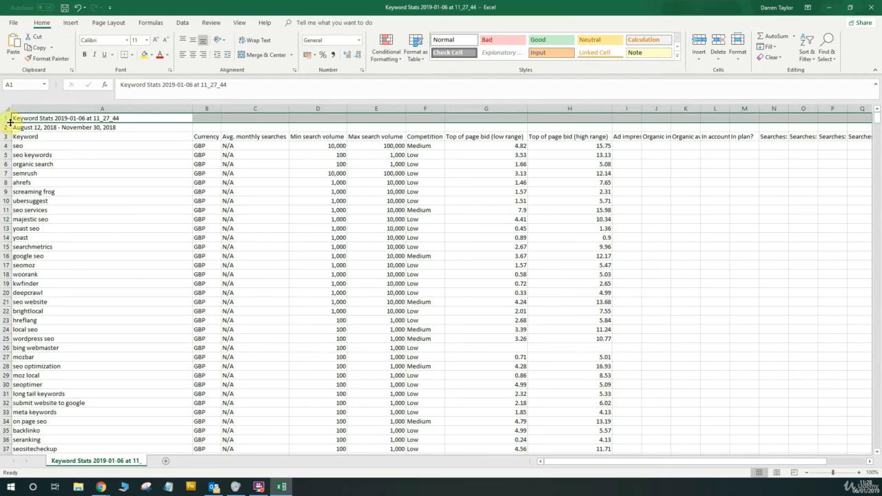
left_click_drag(7, 128, 7, 118)
right_click(50, 121)
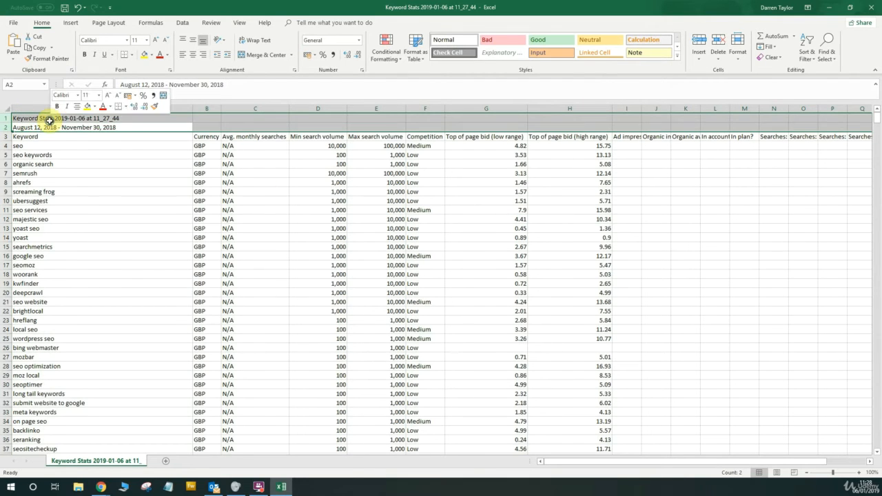
left_click(96, 181)
left_click(110, 164)
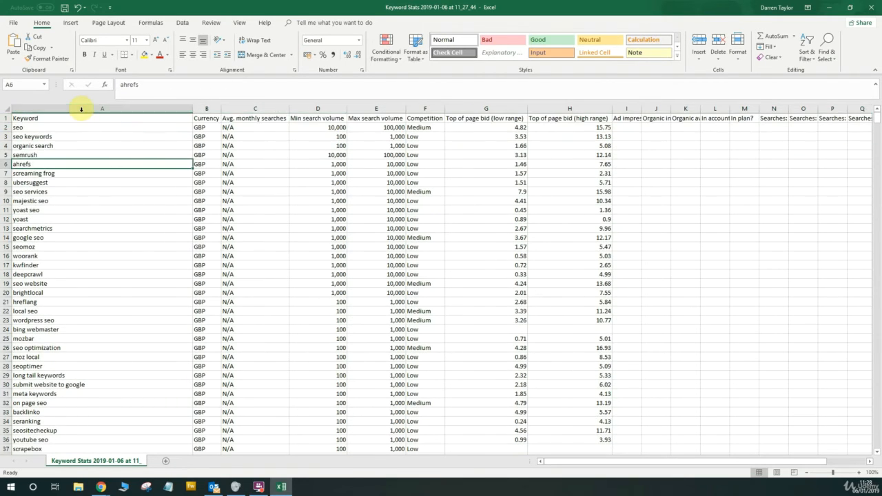
- Format the header cells from Keyword to Top of page bid (high range) with black fill and white text
left_click_drag(80, 118, 571, 116)
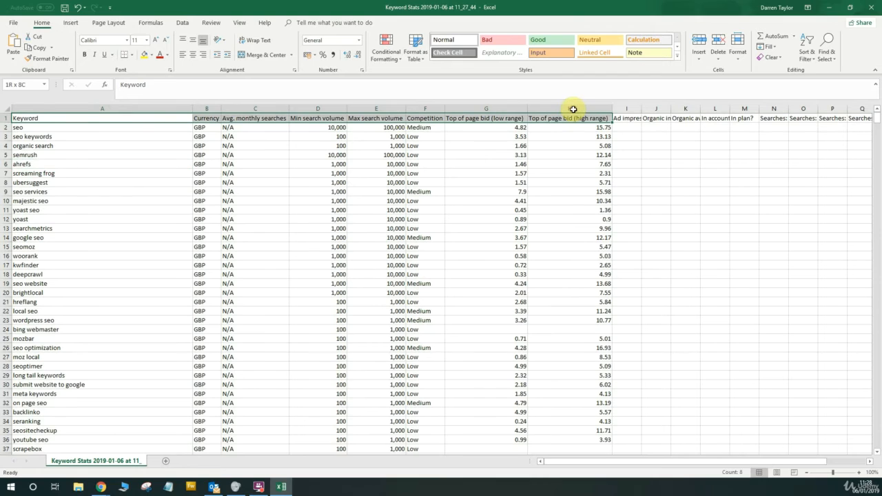
left_click(152, 55)
left_click(153, 75)
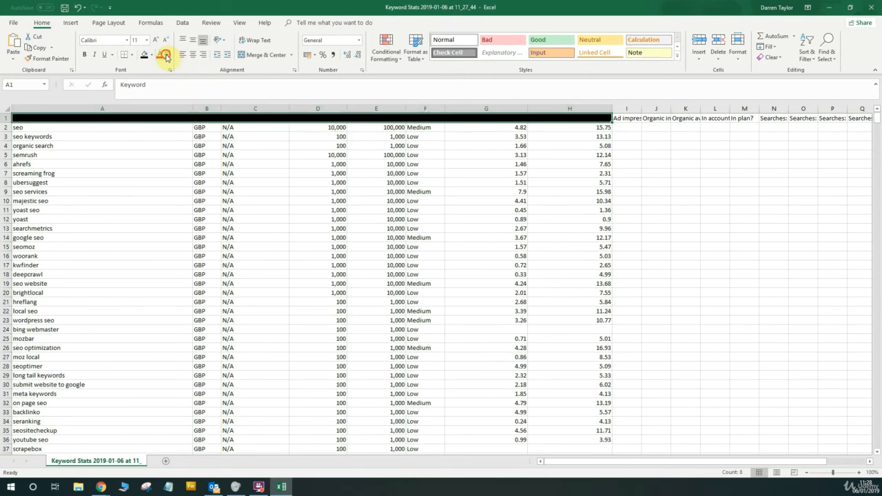
left_click(167, 55)
left_click(160, 86)
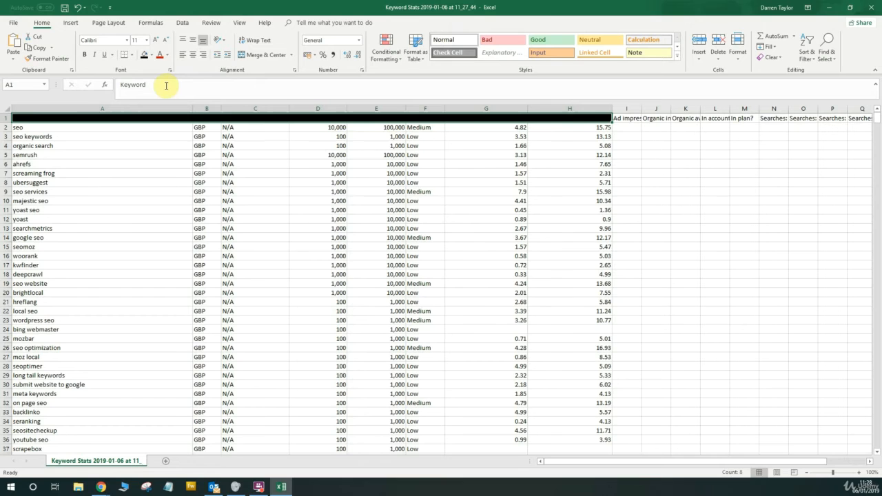
left_click(338, 166)
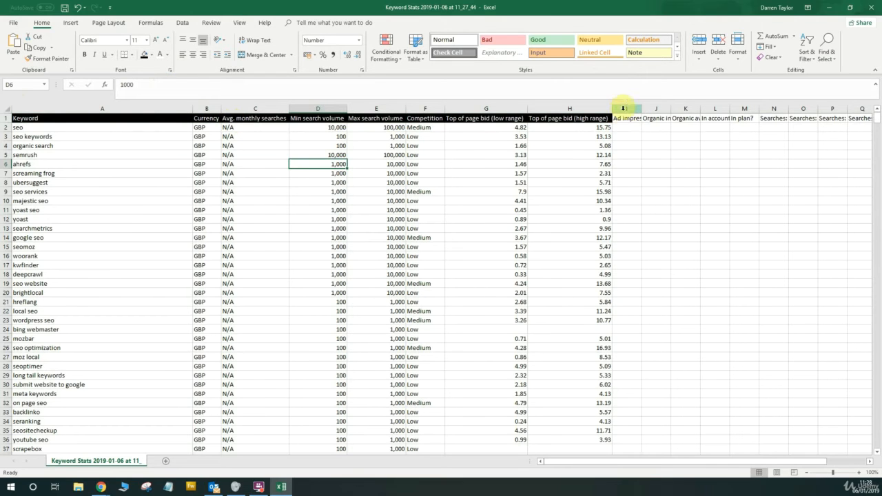
- Clear the contents of columns I through Y, beyond the Top of page bid (high range) column
left_click_drag(623, 109, 823, 162)
key("Delete")
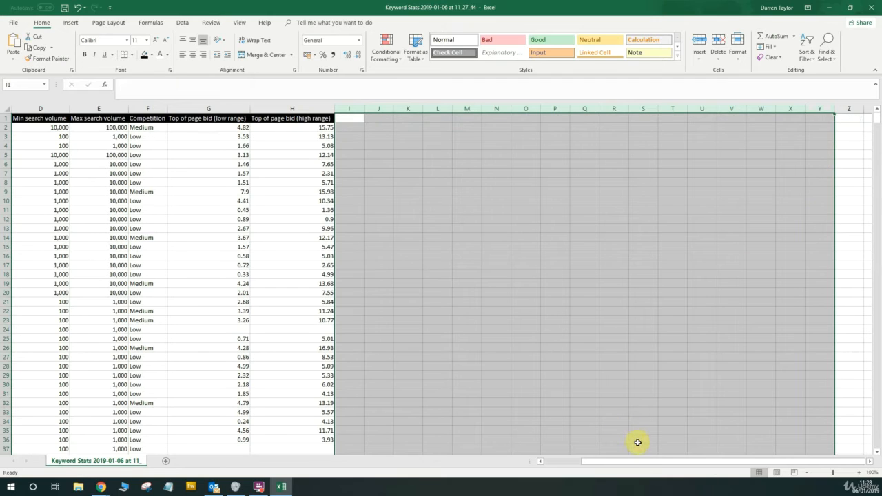
left_click_drag(640, 464, 568, 465)
left_click(434, 219)
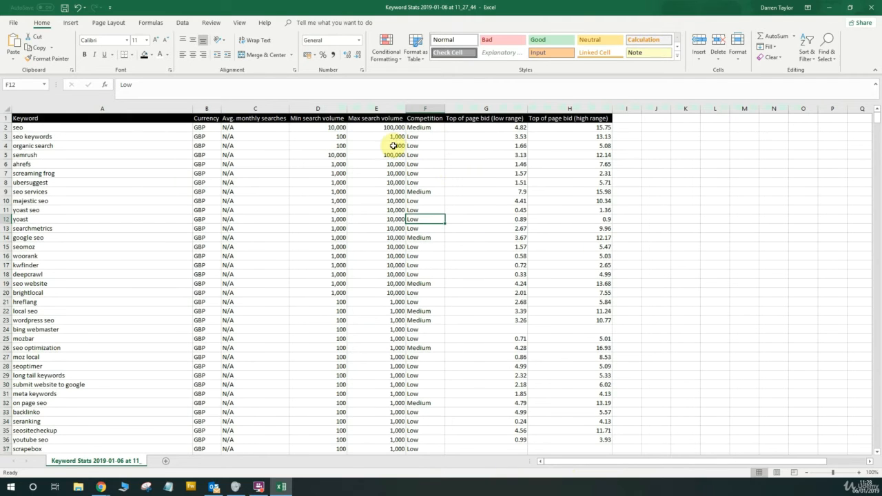
- Turn on filtering for the keyword table's header row
left_click(148, 117)
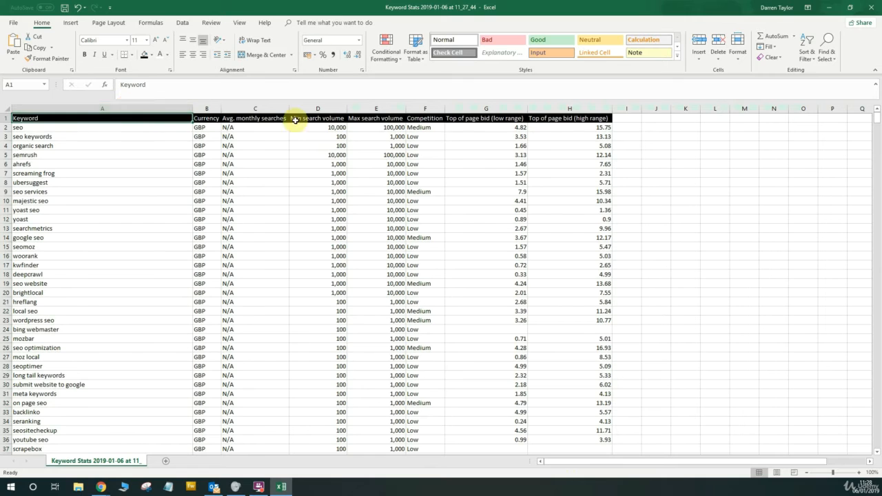
left_click(182, 23)
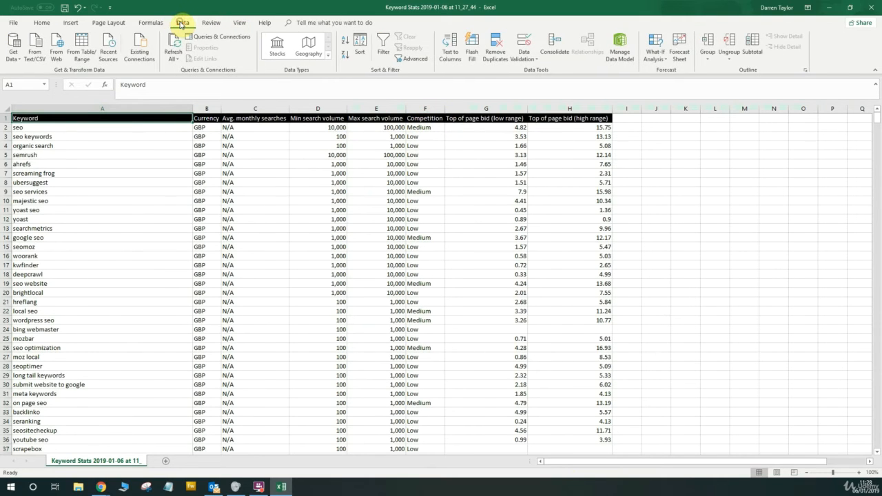
left_click(382, 41)
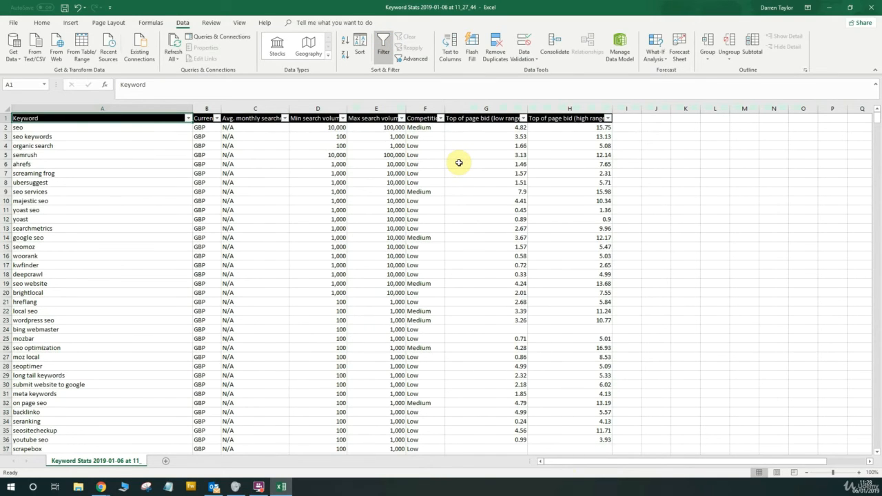
- Filter the Competition column to show only keywords with Low competition
left_click(440, 118)
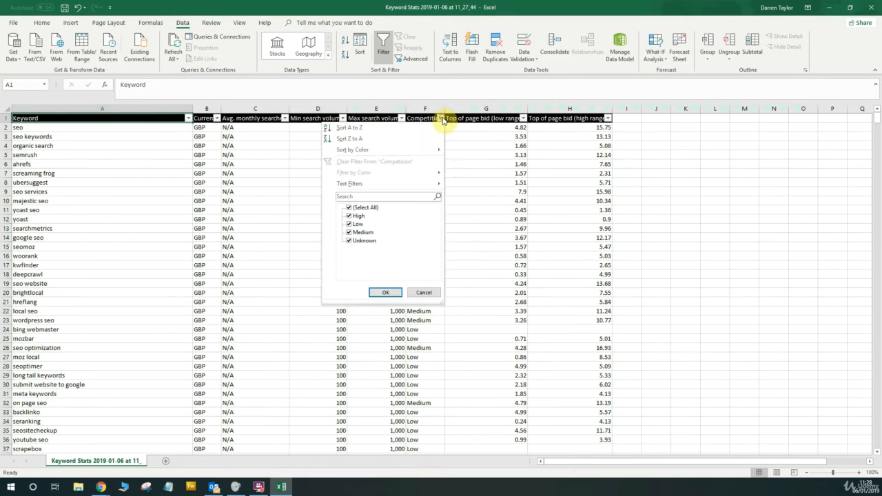
left_click(349, 207)
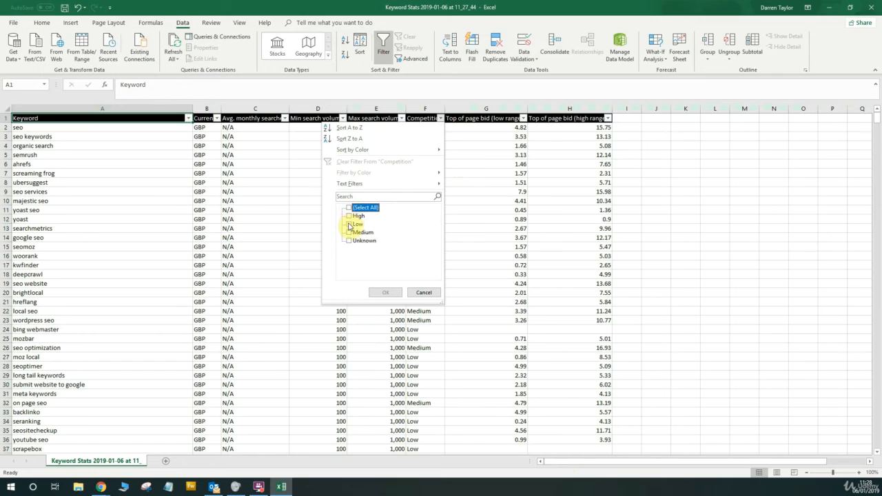
left_click(348, 224)
left_click(381, 292)
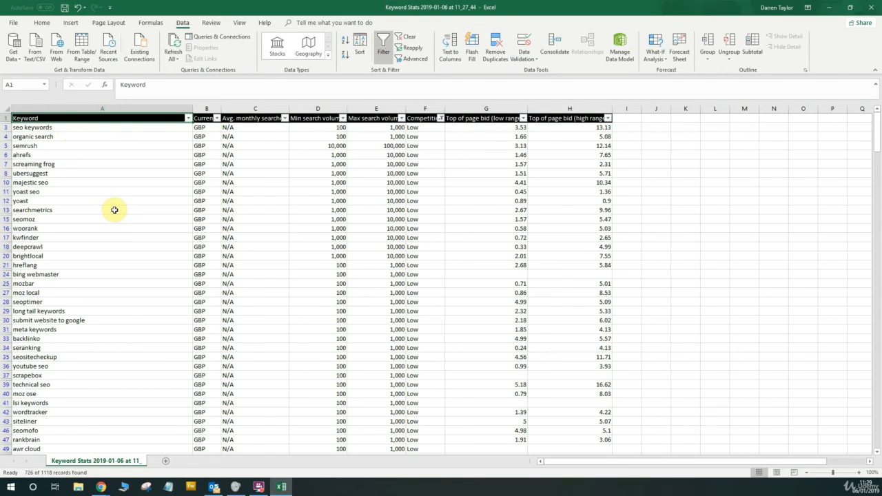
- Review the low-competition keywords and check which filter values the Avg. monthly searches column offers
left_click(42, 129)
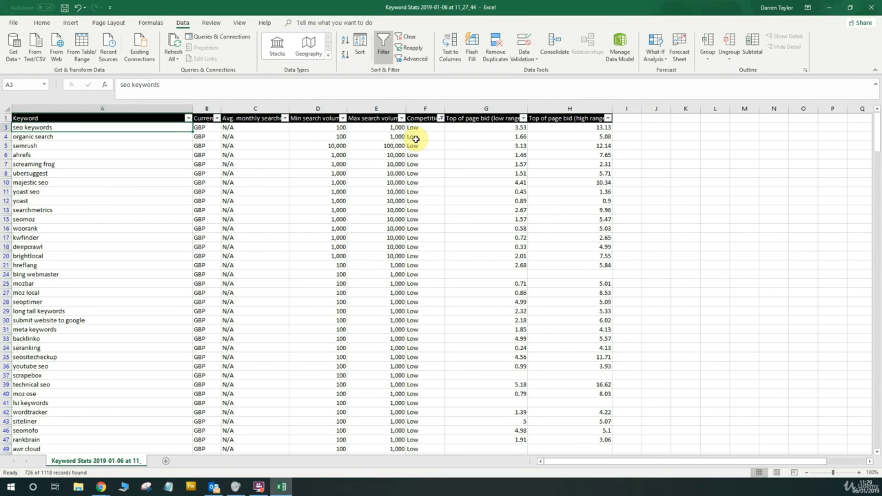
left_click(116, 145)
scroll(119, 220, "down", 4)
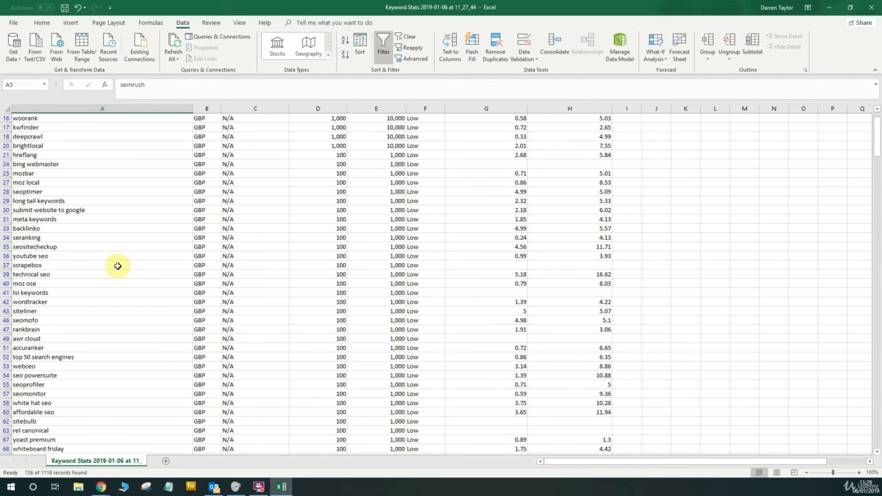
scroll(125, 285, "down", 1)
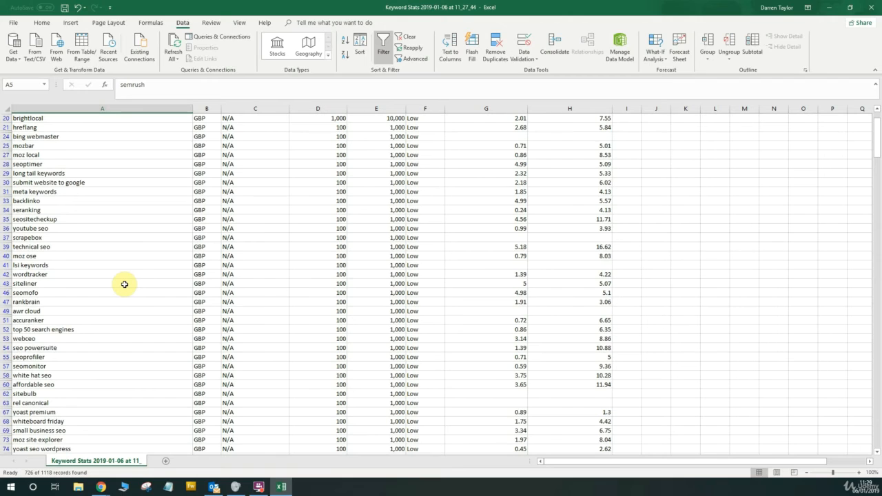
scroll(125, 285, "up", 6)
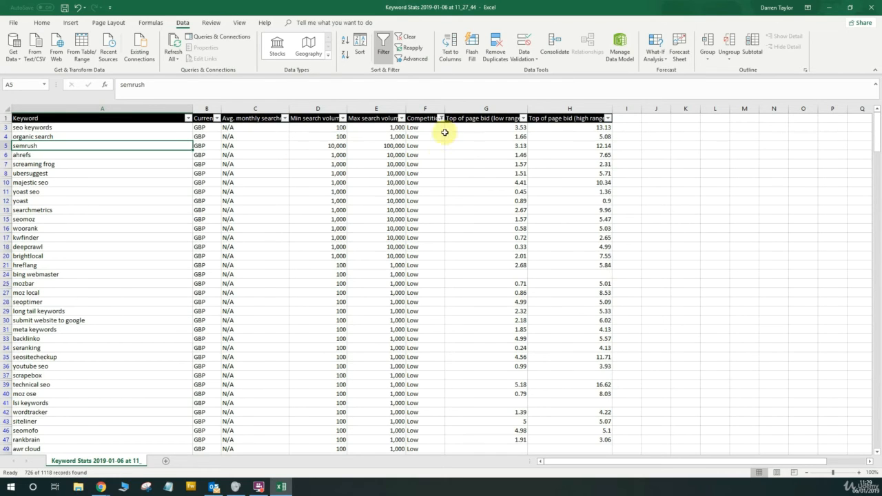
left_click(285, 118)
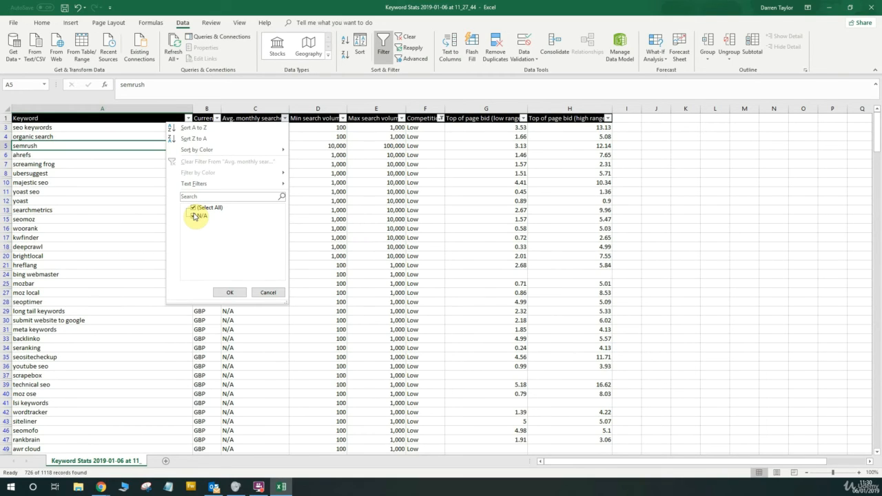
left_click(262, 294)
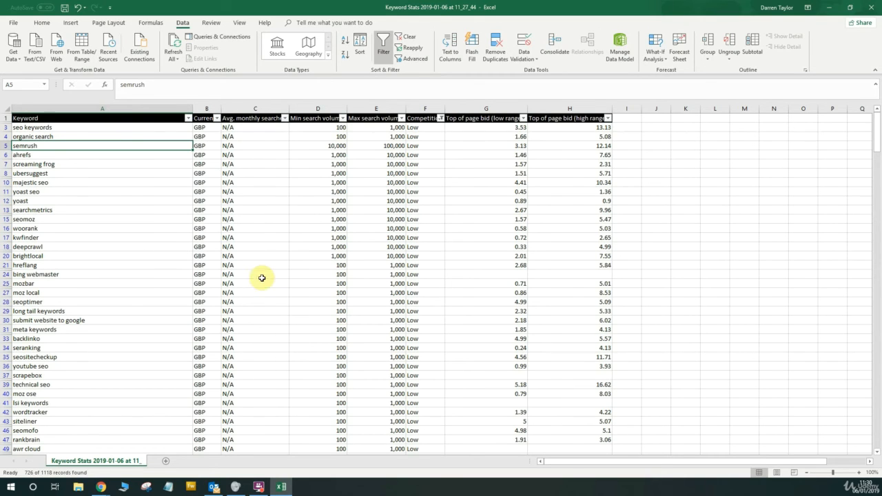
- Filter the Min search volume column to exclude 10,000, keeping 10, 100 and 1,000
left_click(325, 118)
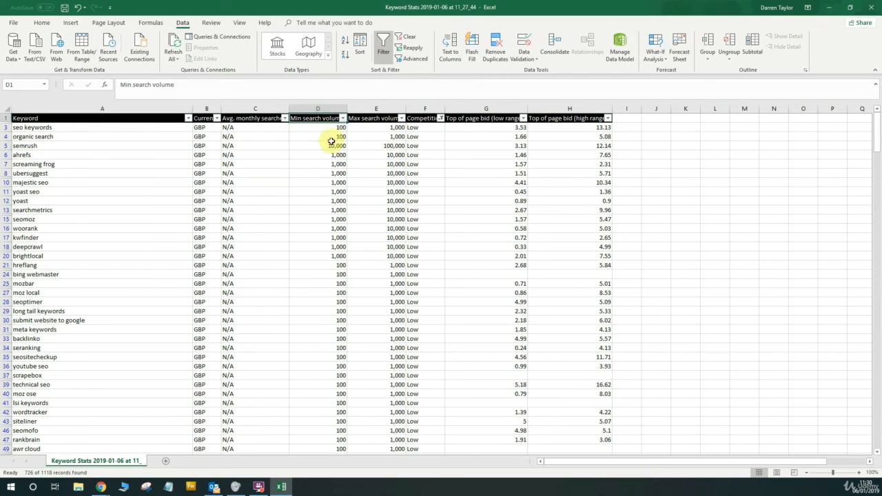
left_click_drag(324, 128, 322, 339)
left_click(323, 228)
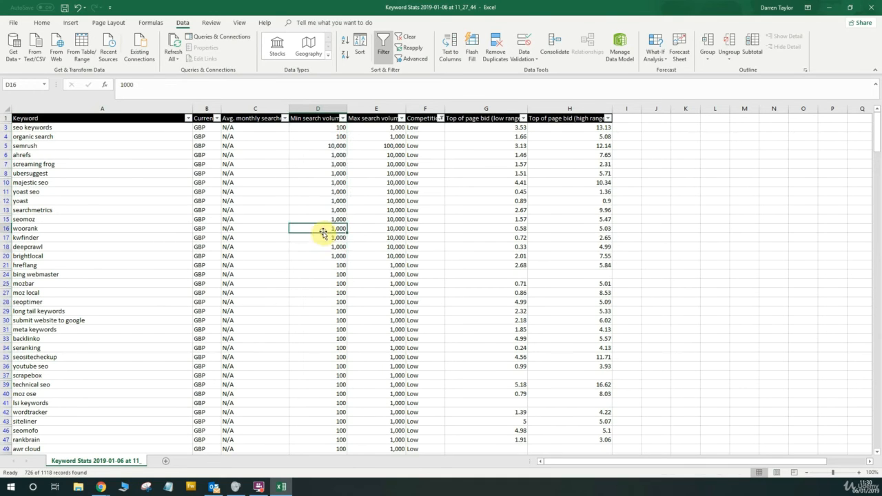
left_click(339, 119)
left_click(342, 120)
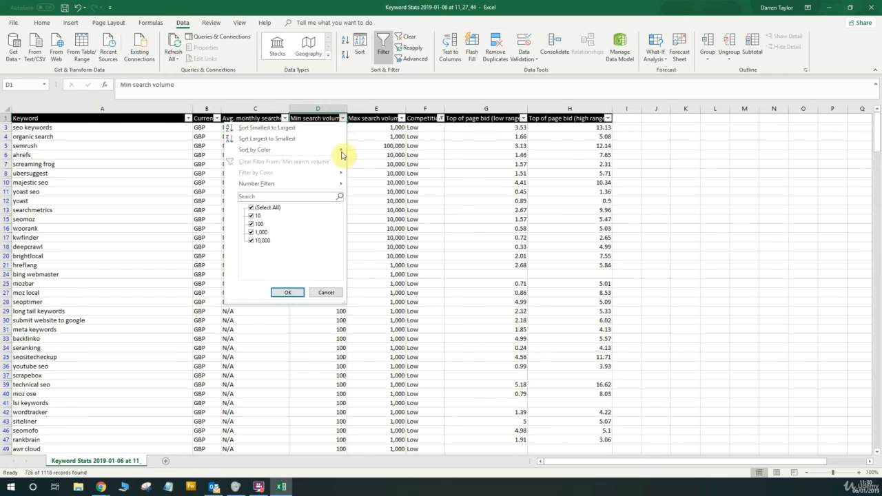
left_click(252, 241)
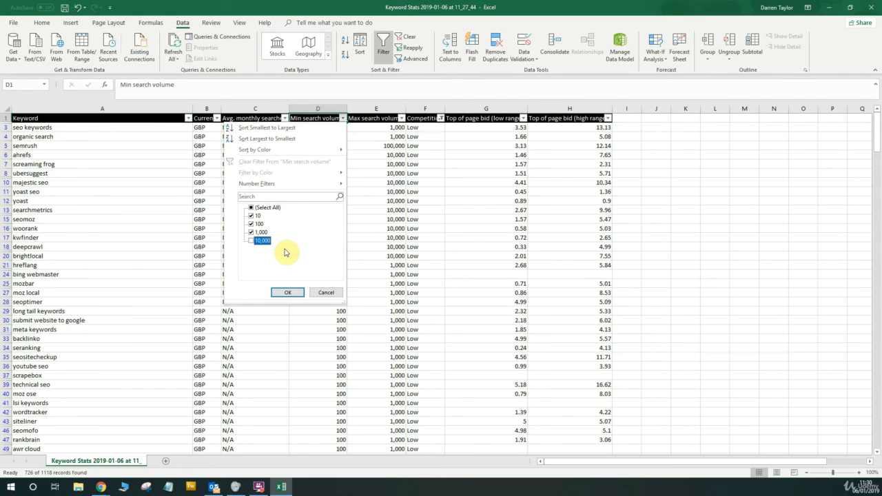
left_click(288, 293)
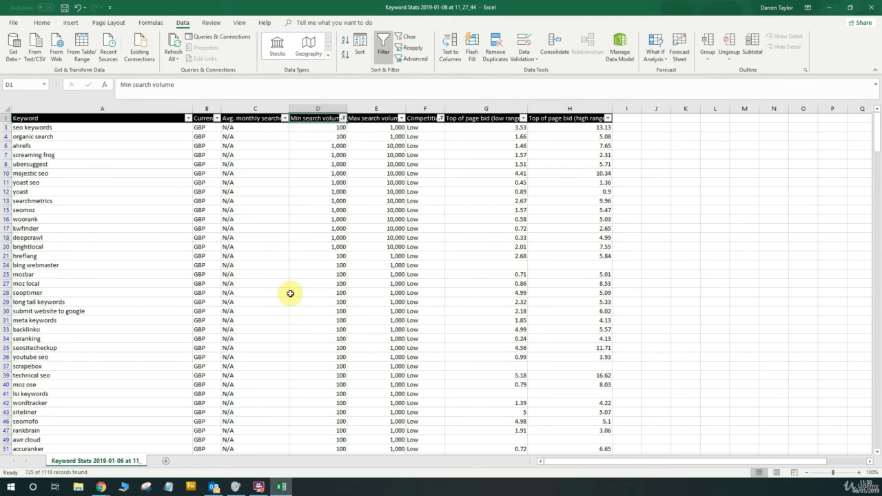
- Review the filtered keywords down to "youtube seo" and examine that row's search volumes, competition and bid range
left_click(363, 199)
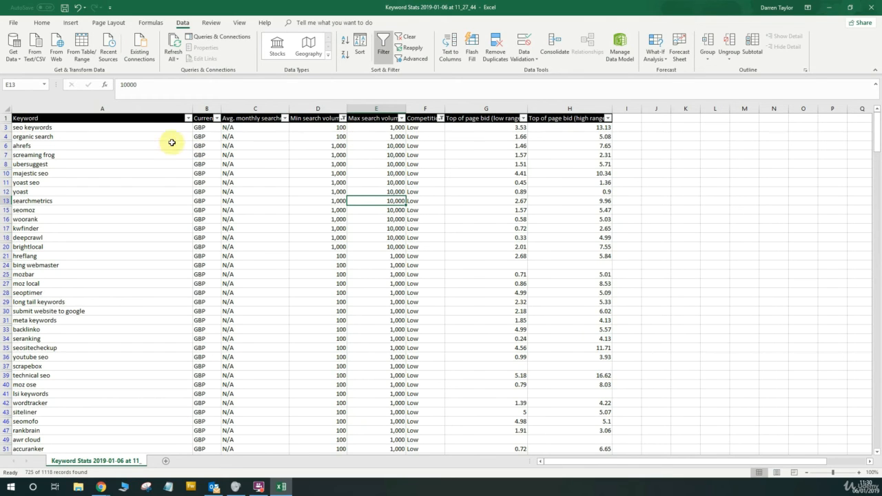
left_click_drag(116, 130, 117, 265)
left_click(96, 190)
scroll(94, 191, "down", 1)
scroll(94, 191, "down", 4)
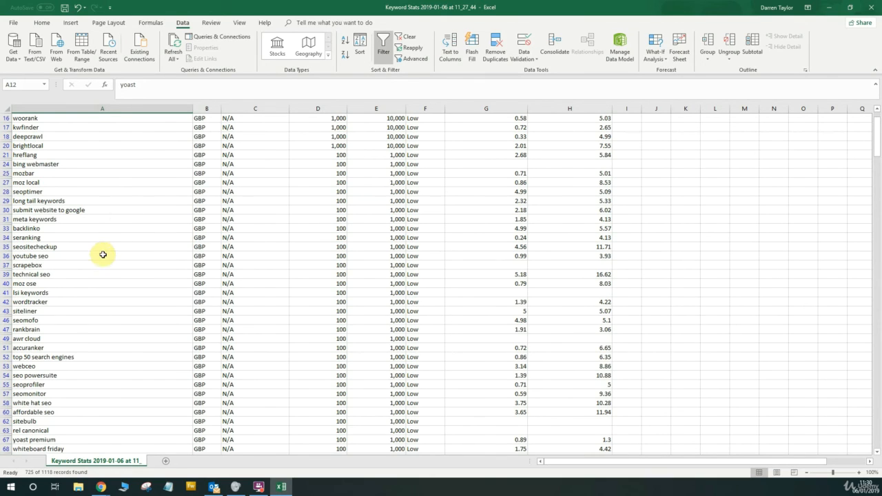
left_click(5, 256)
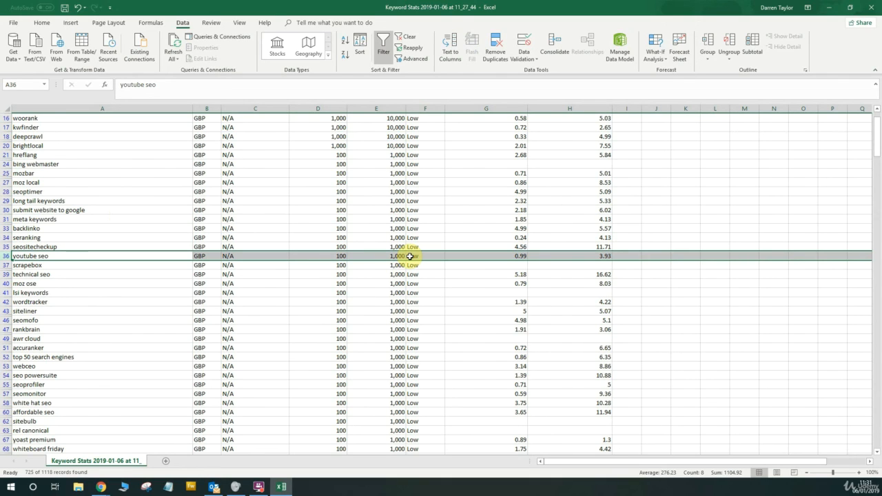
left_click(117, 272)
mouse_move(151, 254)
left_mouse_down()
mouse_move(232, 250)
mouse_move(136, 256)
left_mouse_up()
left_click(87, 266)
left_click(82, 255)
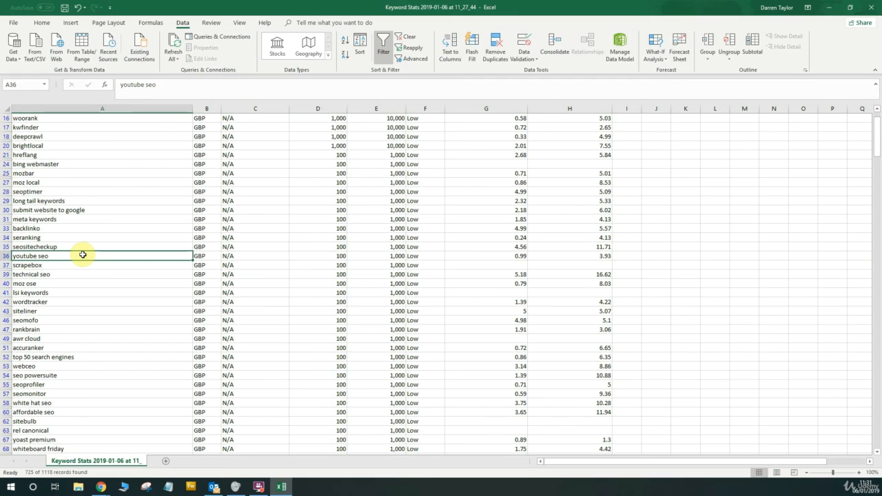
- Look through the keywords from "lsi keywords" past "cognitive seo" for content topic candidates, and return to the start of the list
left_click(88, 292)
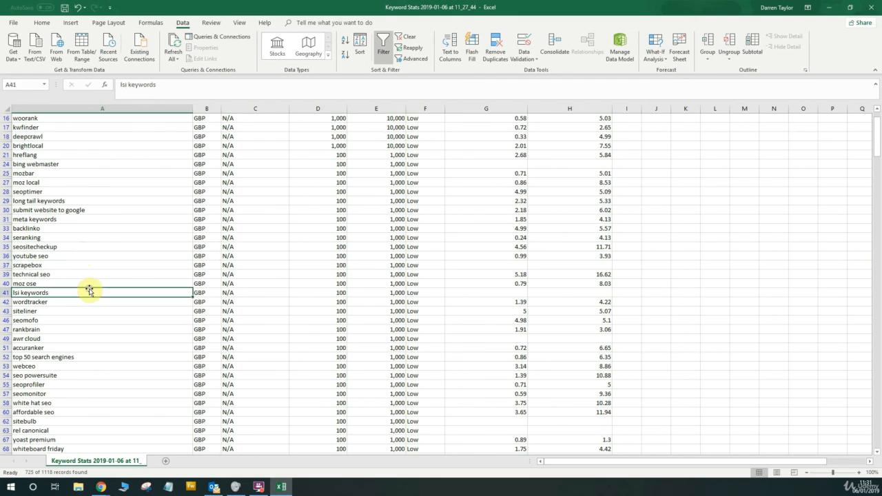
scroll(102, 334, "down", 2)
scroll(103, 333, "down", 3)
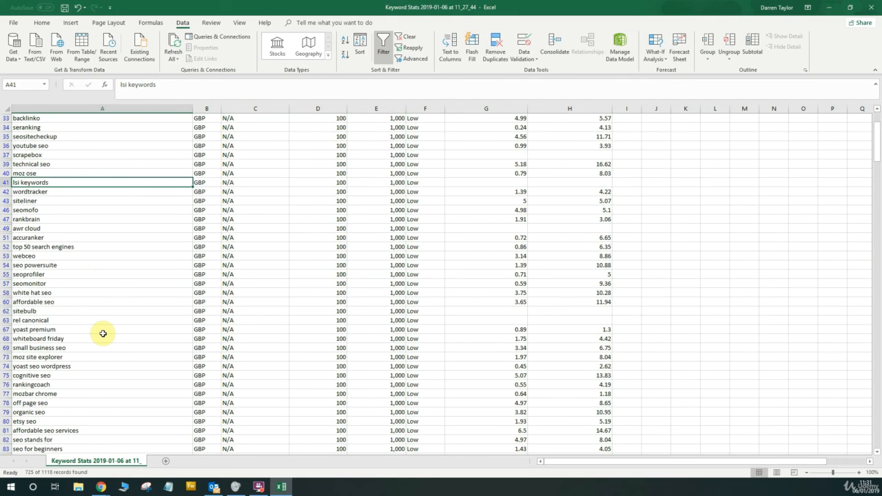
left_click(102, 333)
left_click(111, 348)
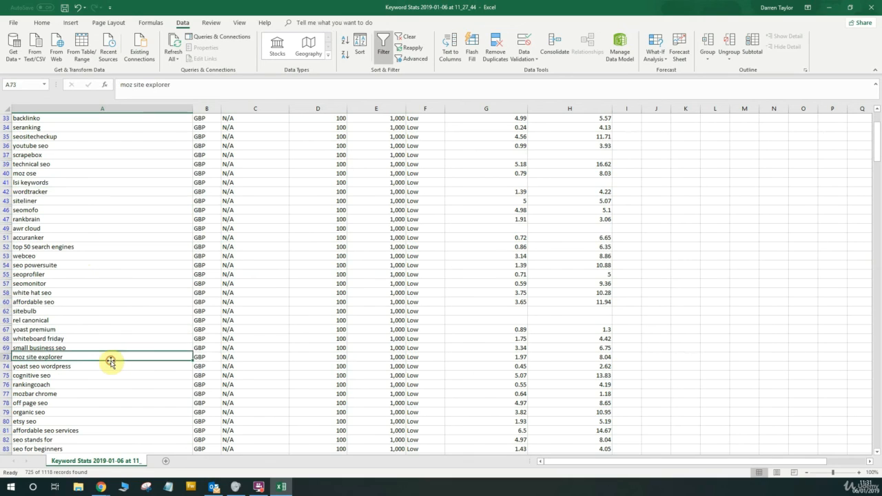
left_click(114, 376)
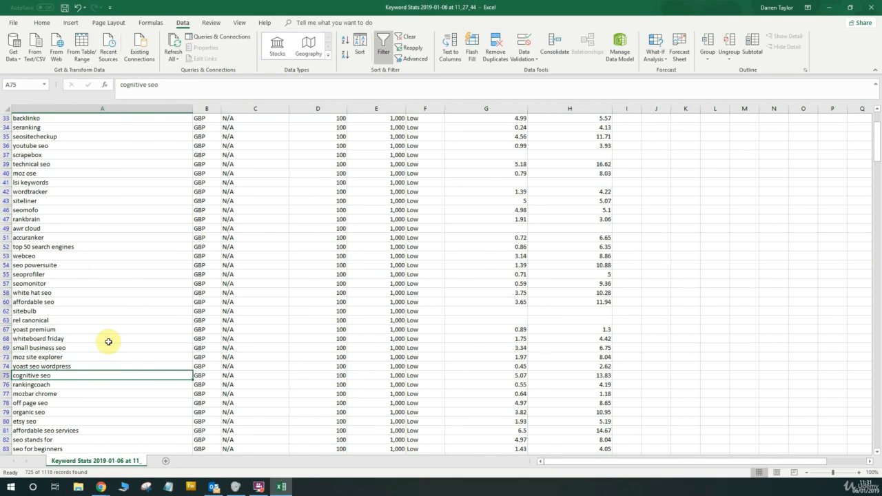
scroll(111, 351, "up", 3)
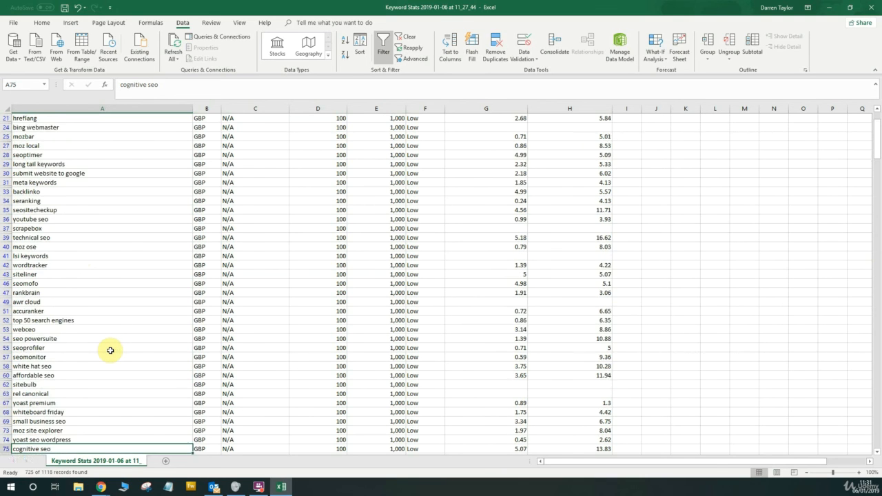
scroll(110, 351, "up", 5)
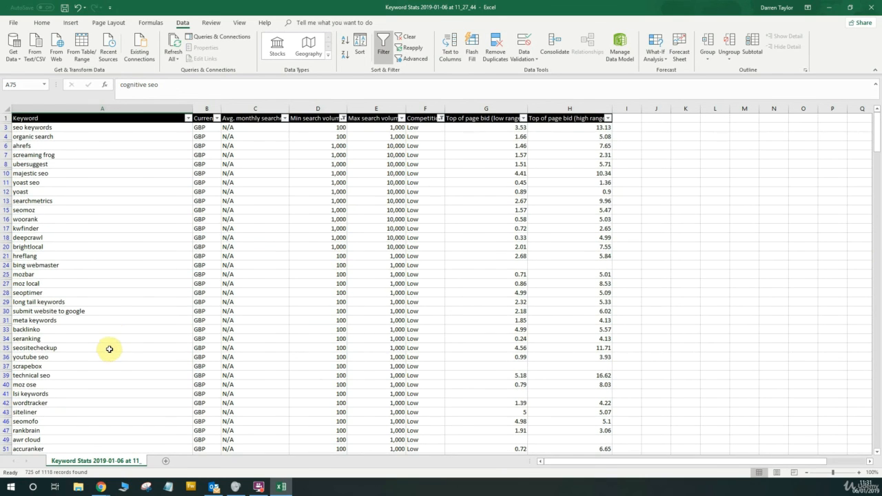